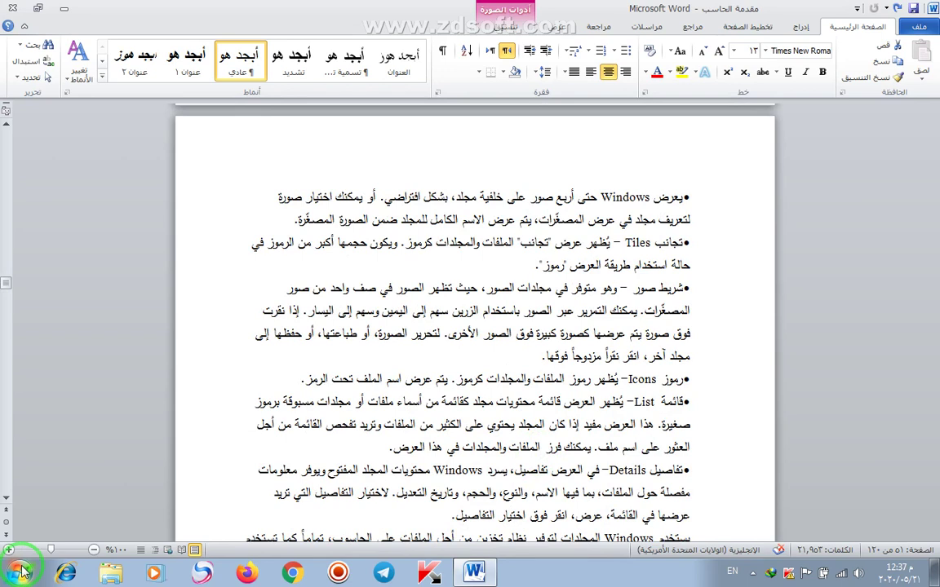
pyautogui.click(20, 573)
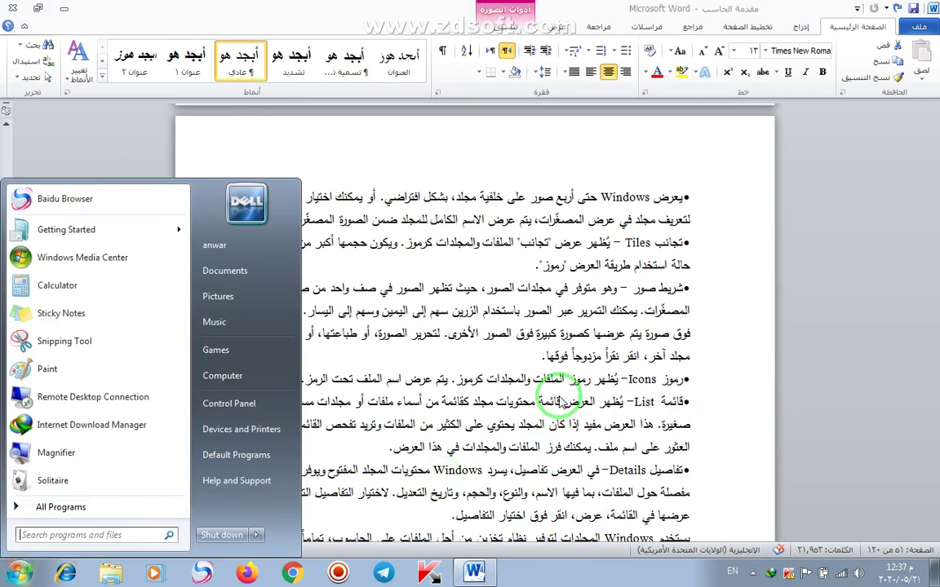
pyautogui.click(382, 150)
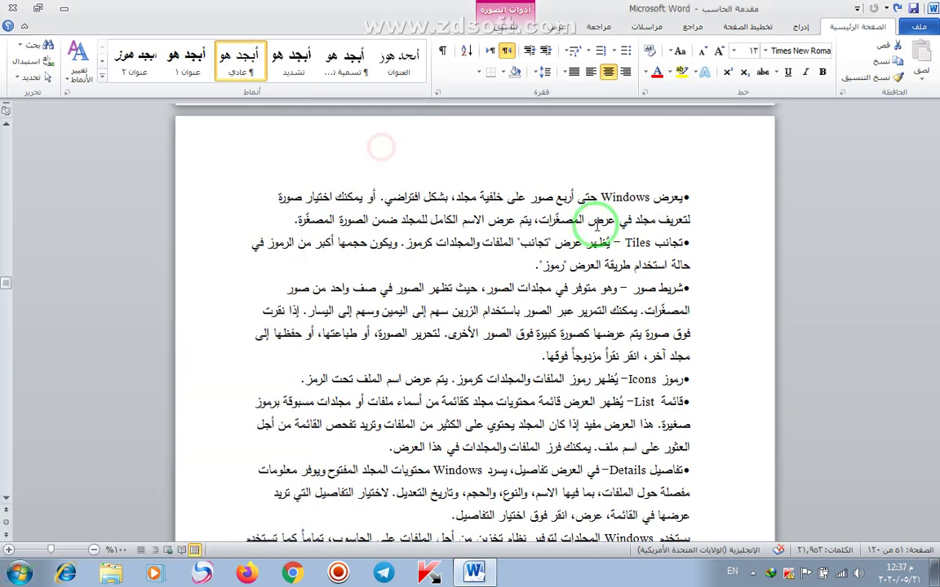
# Step: Highlight the section 2.5 heading on opening, creating, moving, copying, renaming and deleting files, and view its context commands
pyautogui.scroll(-8, 619, 235)
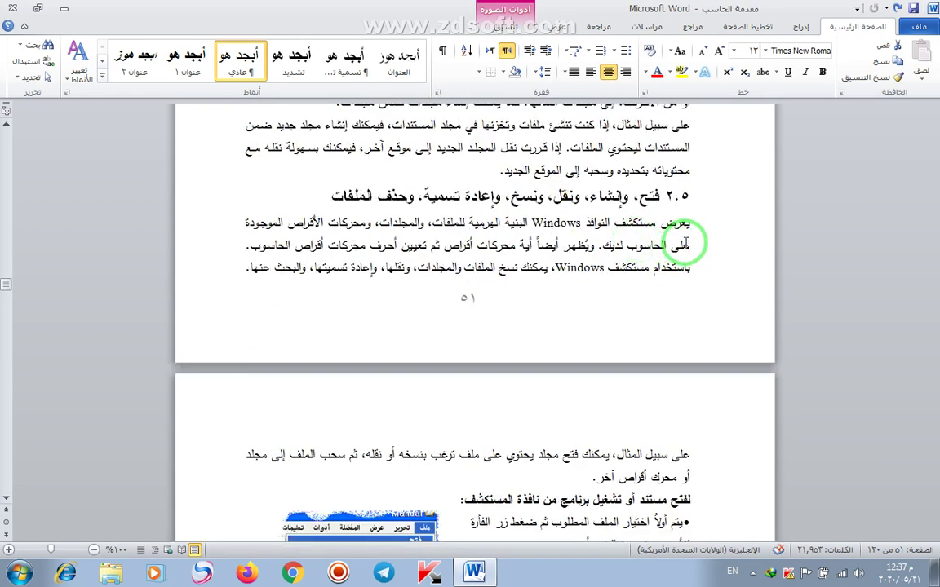
pyautogui.tripleClick(516, 196)
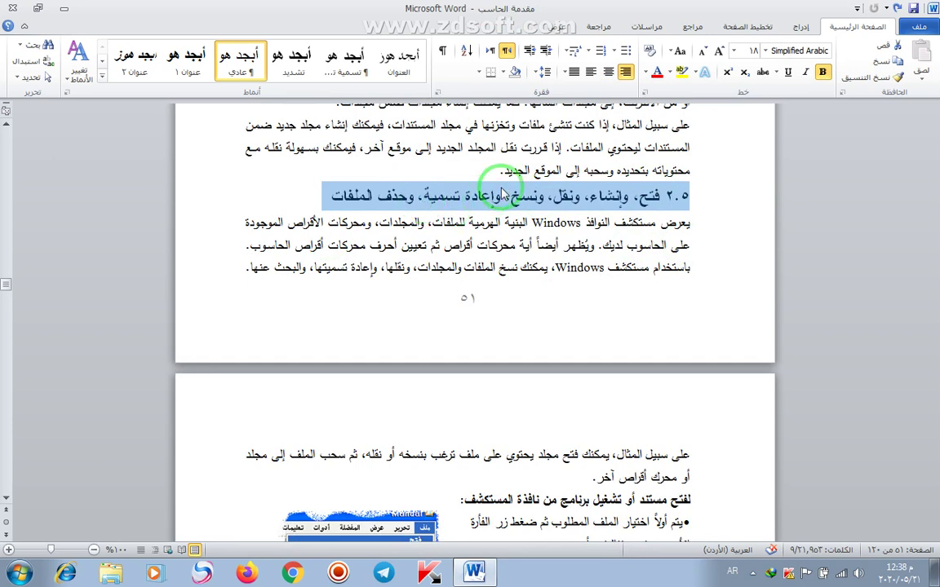
pyautogui.rightClick(797, 193)
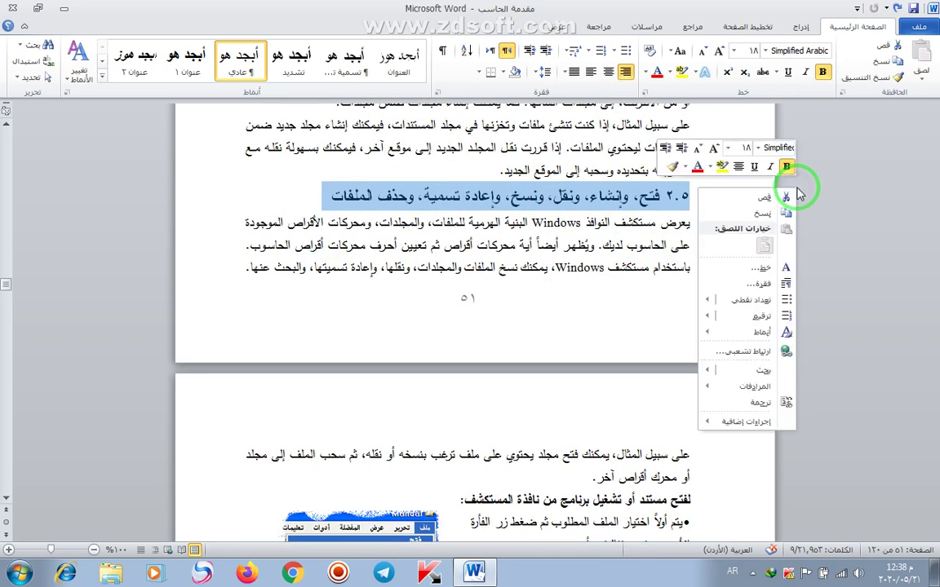
pyautogui.click(114, 270)
pyautogui.rightClick(114, 270)
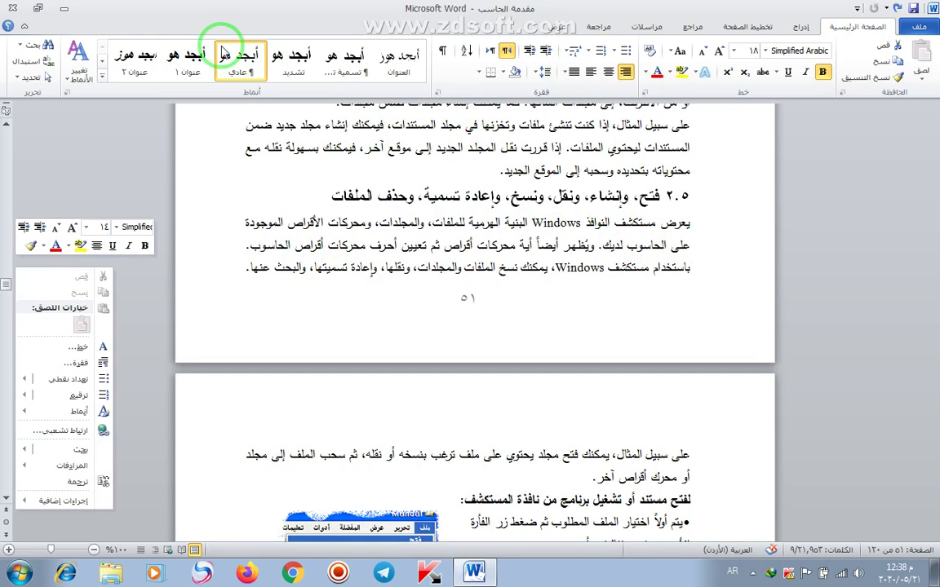
# Step: Switch to the desktop and examine the kinds of new items that can be created there
pyautogui.click(66, 13)
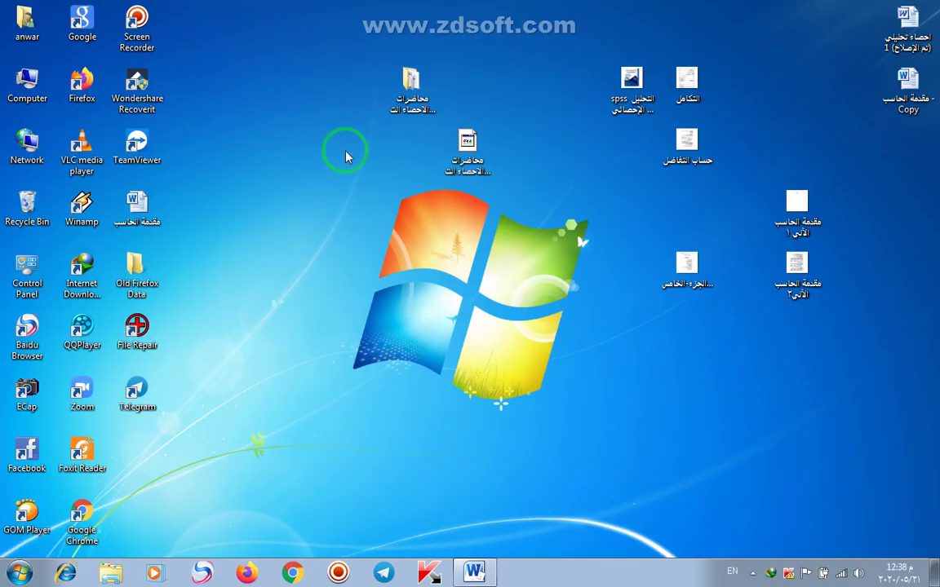
pyautogui.rightClick(311, 212)
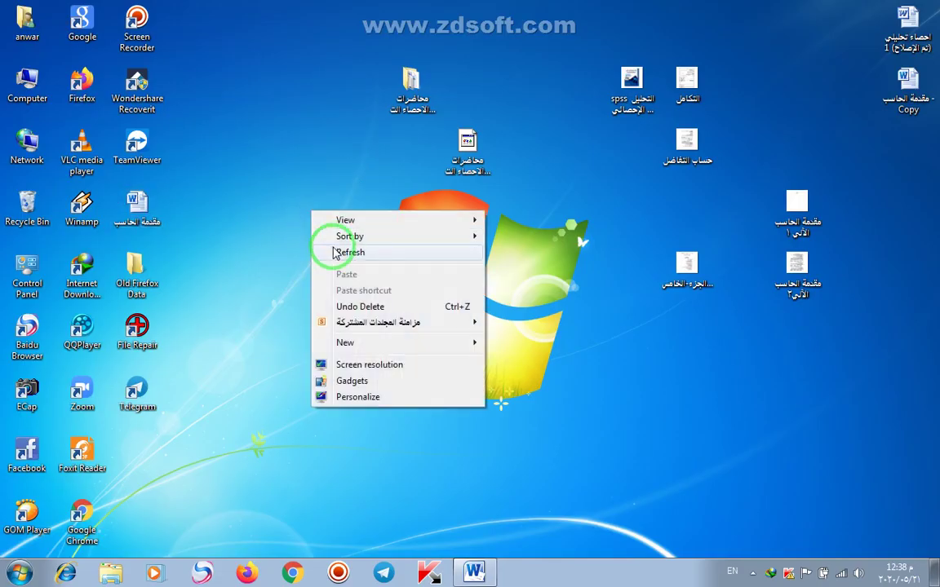
pyautogui.moveTo(343, 348)
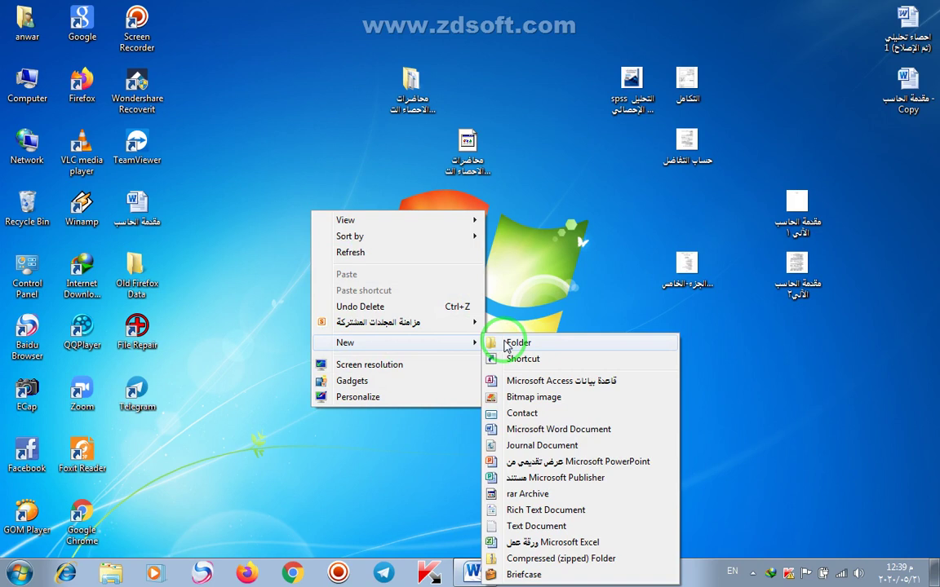
pyautogui.click(267, 335)
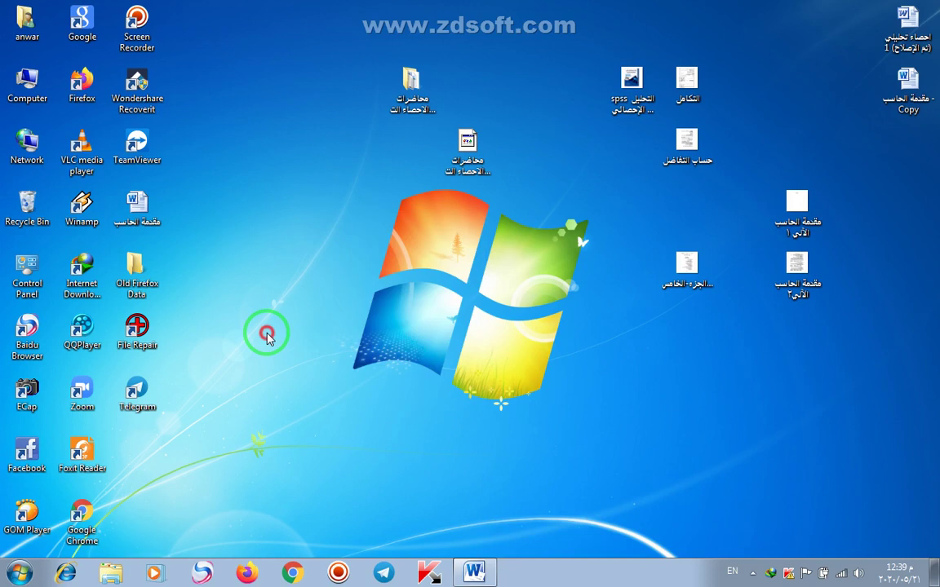
# Step: Return to the Word document and highlight the words "فتح، وإنشاء" in the section 2.5 heading
pyautogui.click(488, 562)
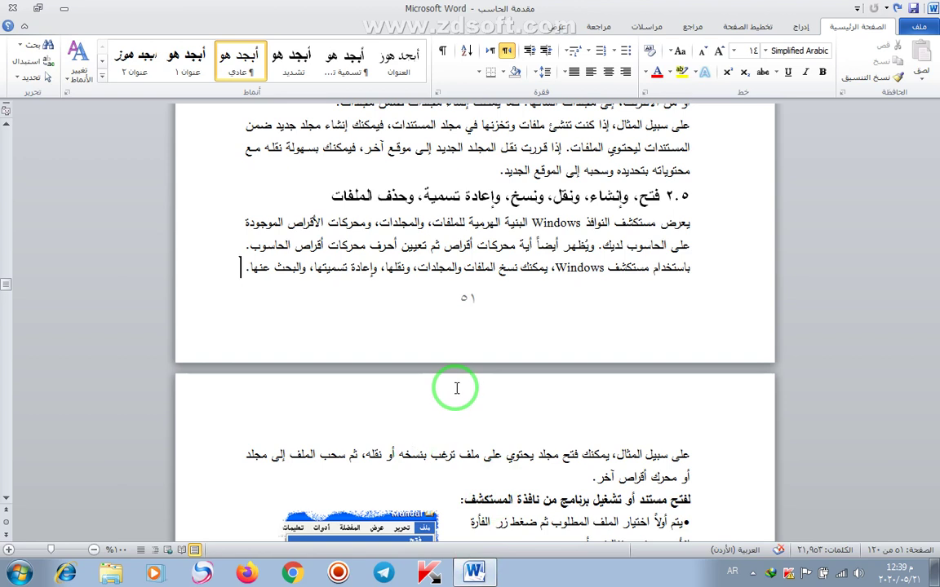
pyautogui.scroll(-3, 458, 387)
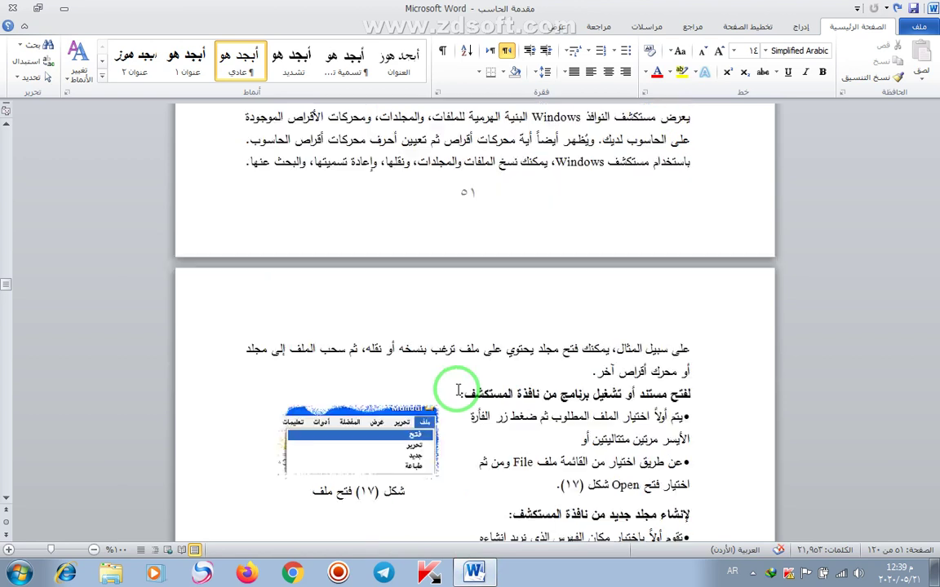
pyautogui.scroll(3, 453, 388)
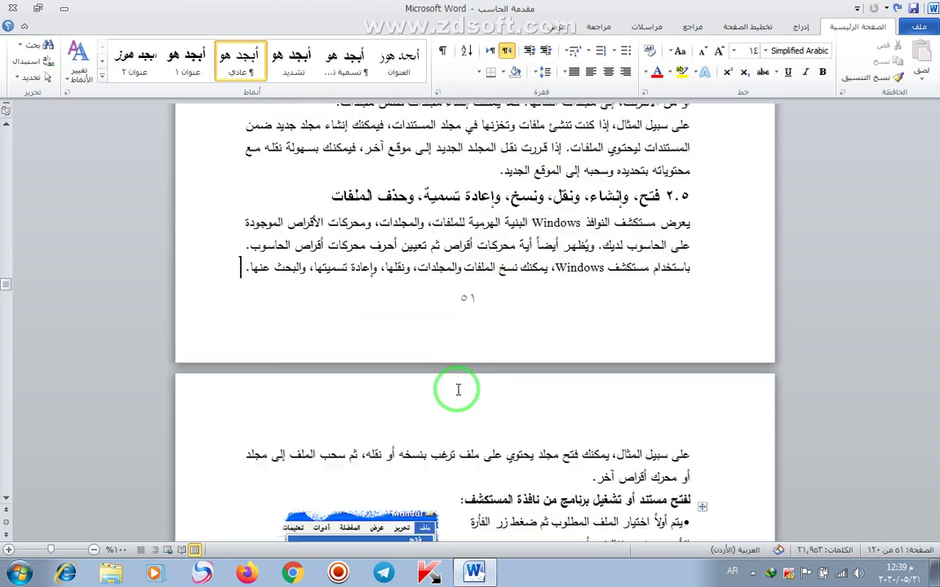
pyautogui.scroll(3, 457, 389)
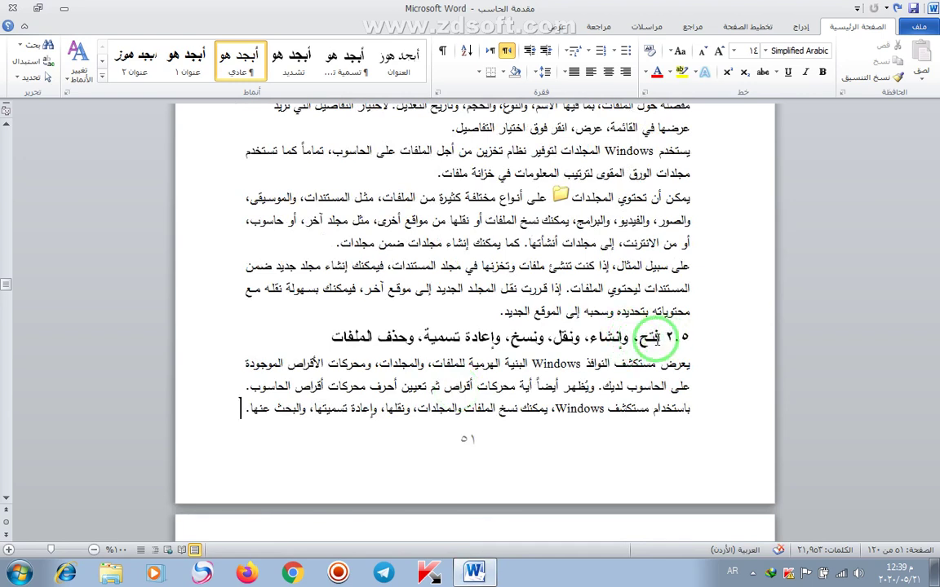
pyautogui.moveTo(657, 336); pyautogui.dragTo(627, 336)
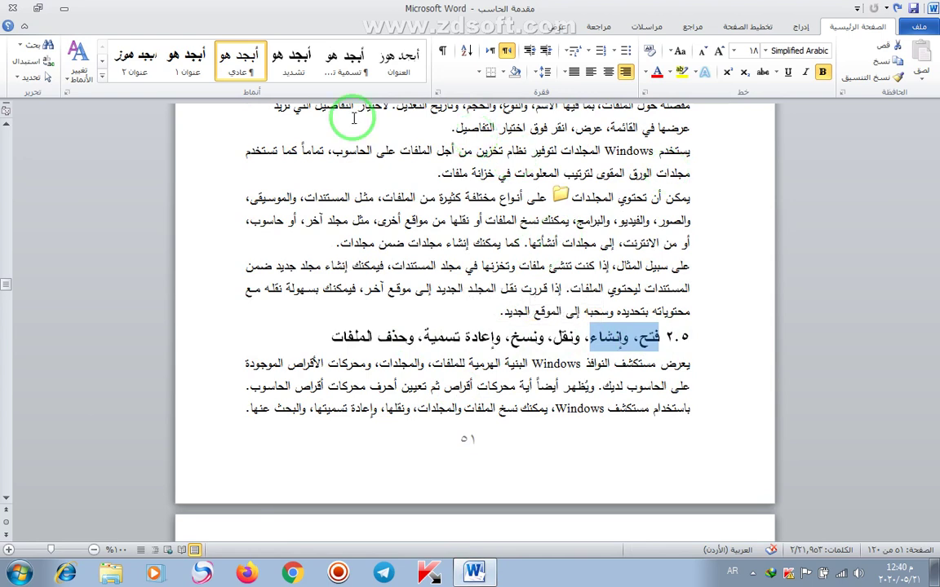
# Step: Switch to the desktop, create a new folder with the default name and move it into the empty area beside the Windows logo
pyautogui.click(66, 8)
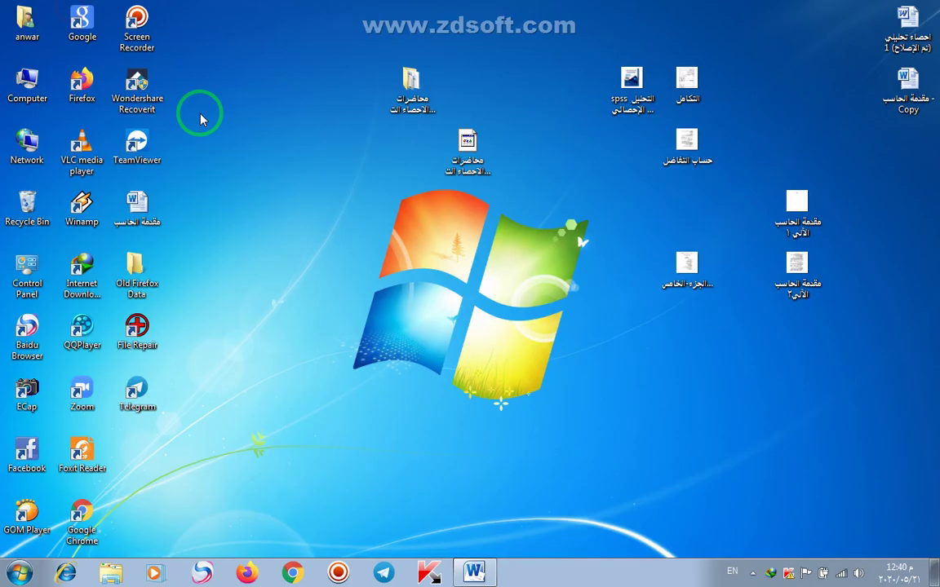
pyautogui.rightClick(387, 280)
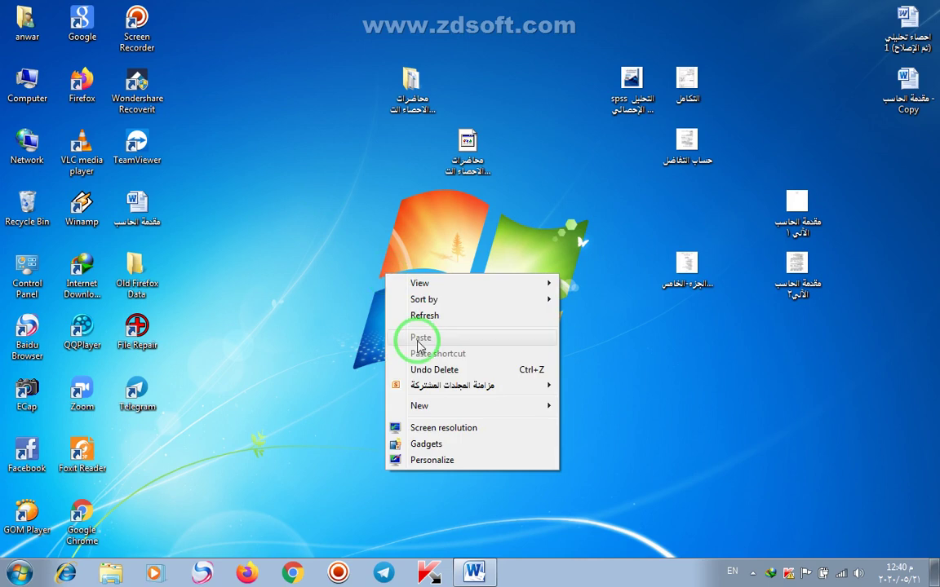
pyautogui.click(447, 413)
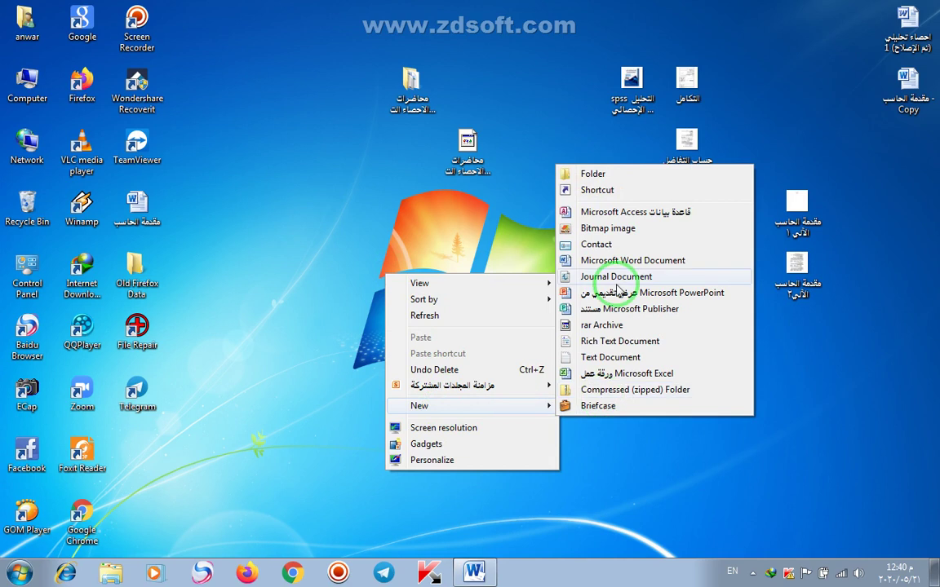
pyautogui.click(613, 174)
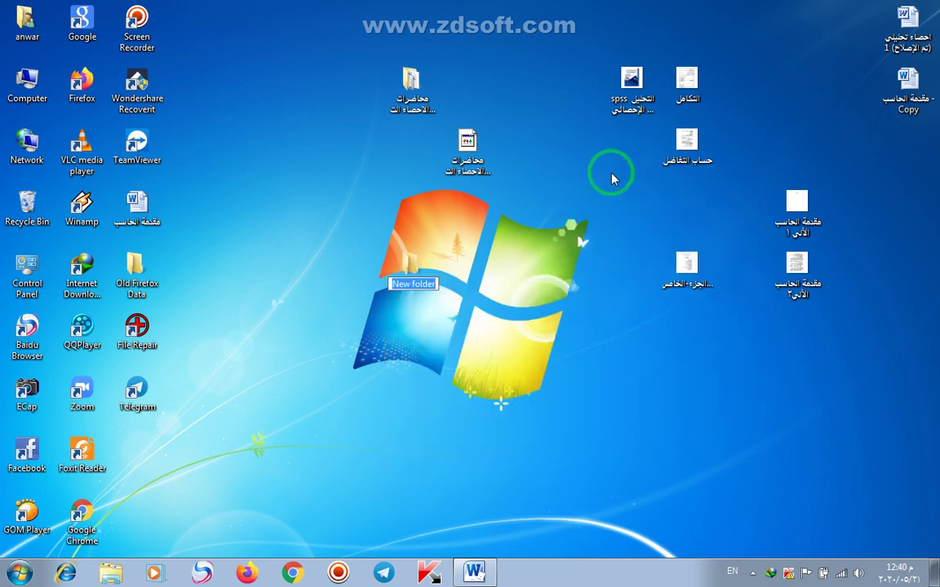
pyautogui.click(392, 266)
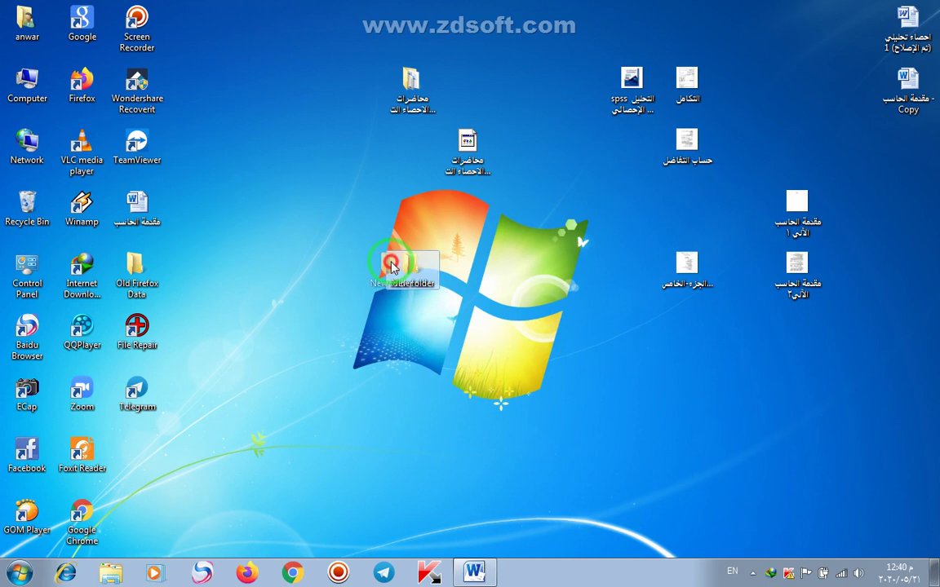
pyautogui.moveTo(392, 267); pyautogui.dragTo(309, 234)
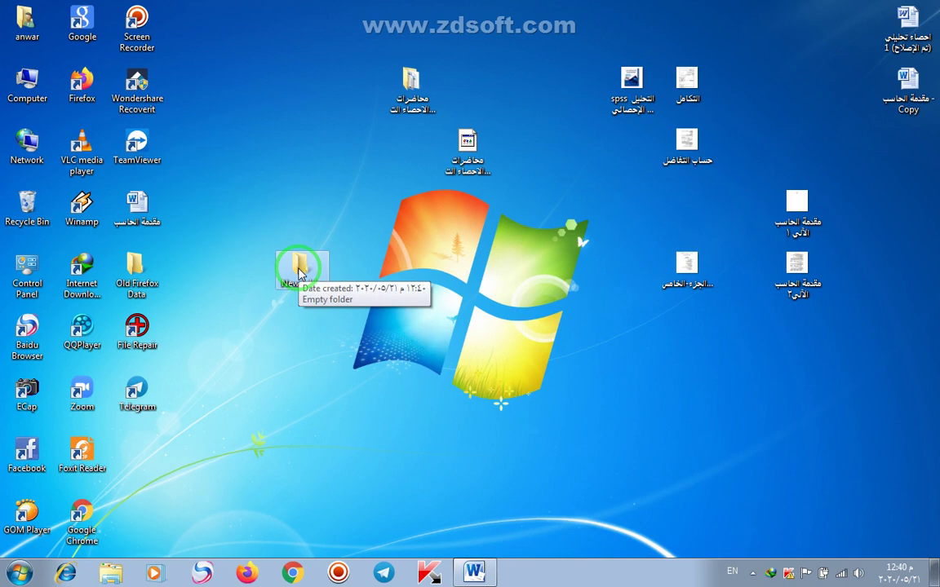
# Step: Cut the new desktop folder to the clipboard
pyautogui.rightClick(301, 272)
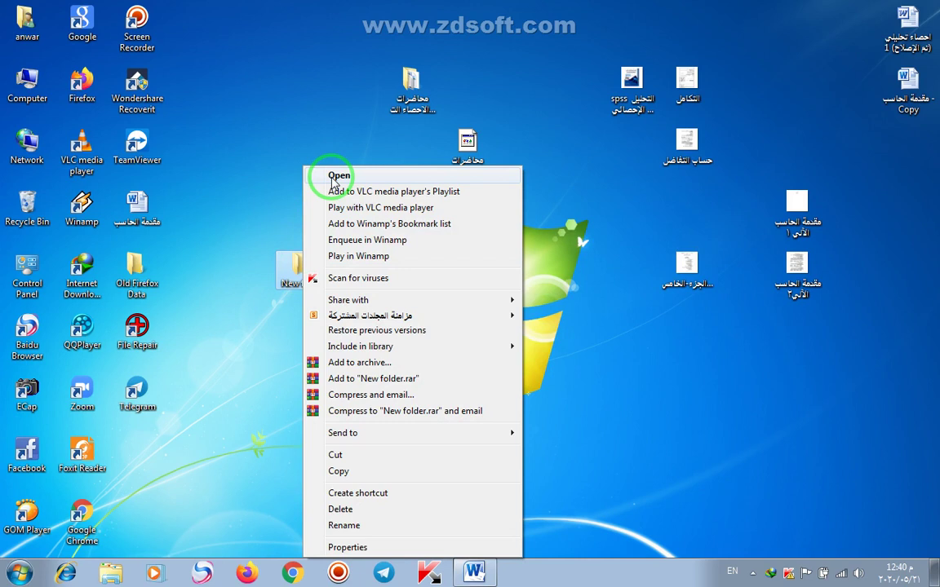
pyautogui.moveTo(332, 349)
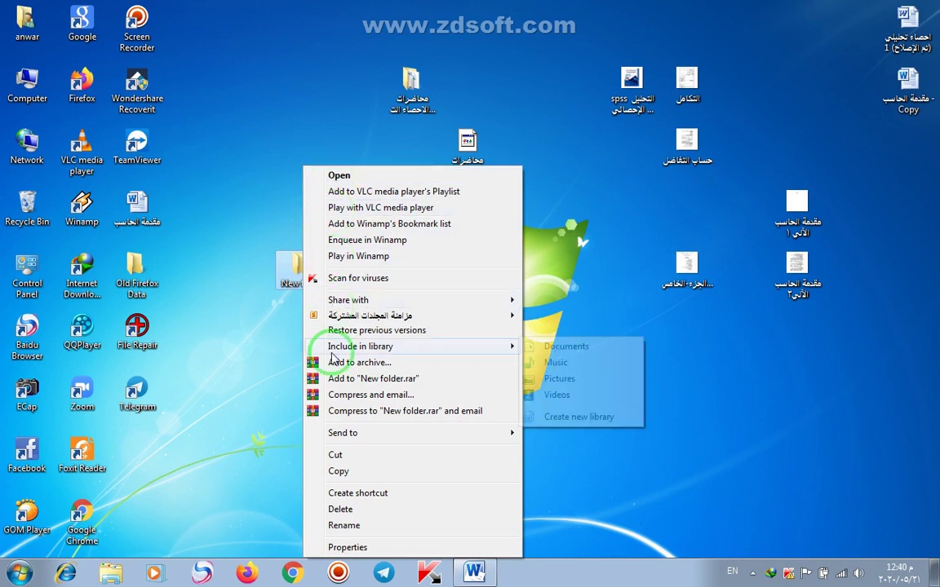
pyautogui.click(337, 459)
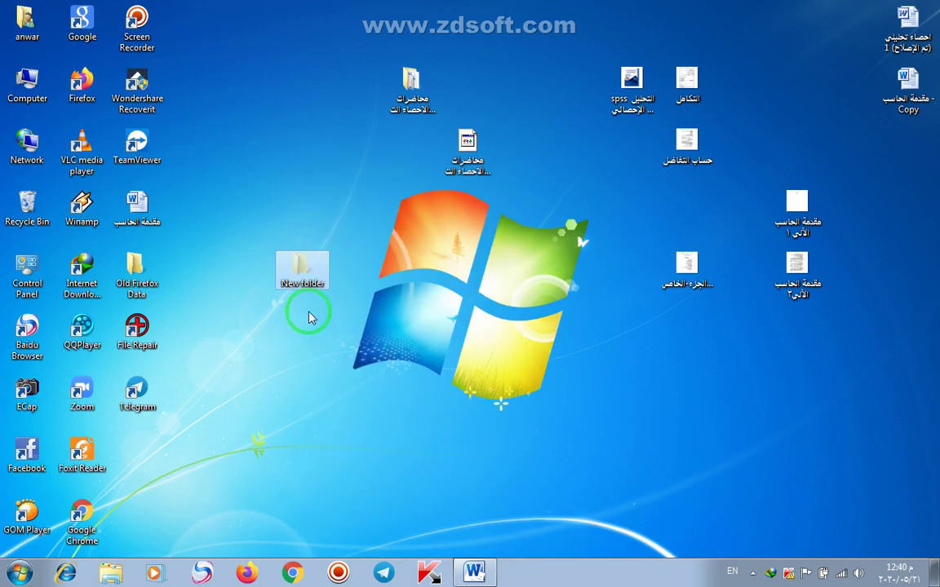
# Step: Rename the new desktop folder as "sd"
pyautogui.rightClick(303, 269)
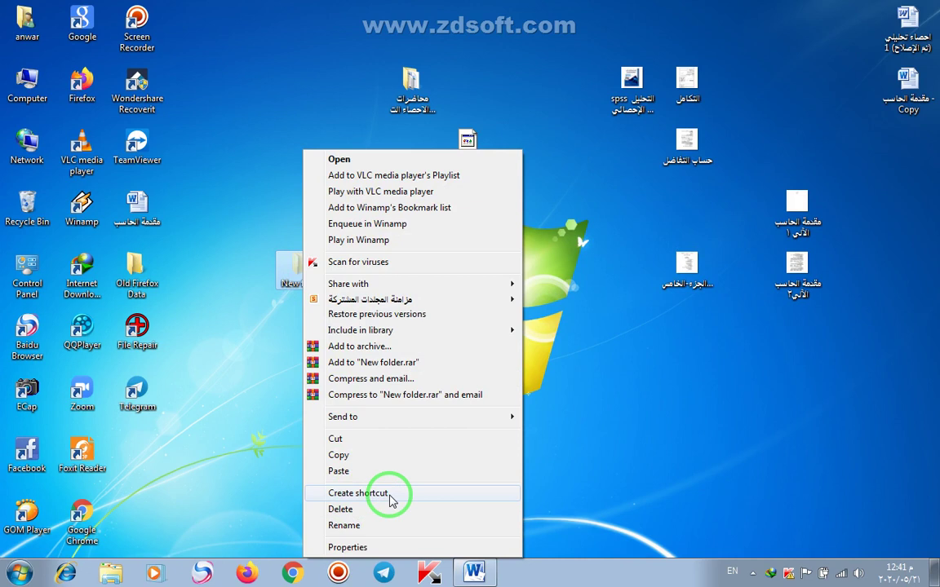
pyautogui.click(344, 525)
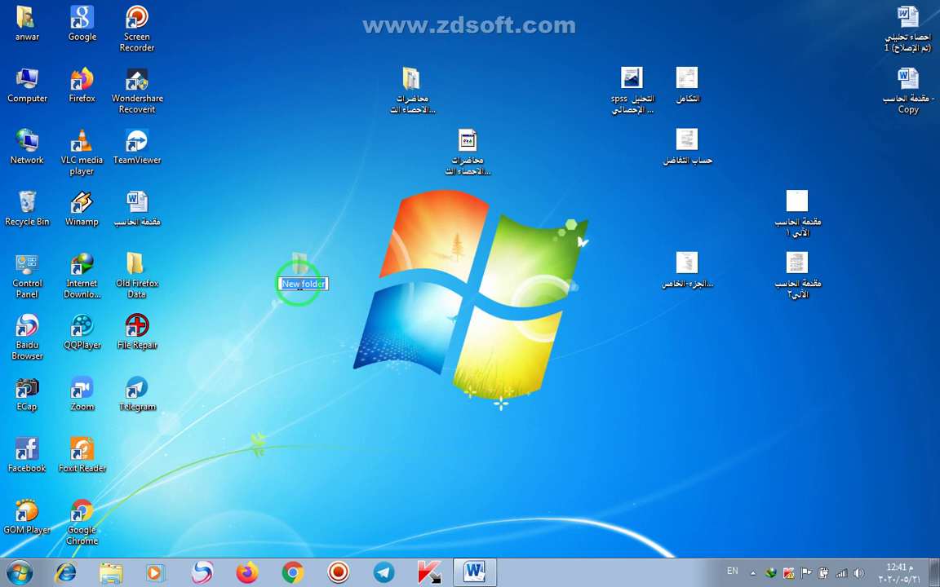
pyautogui.write('sd')
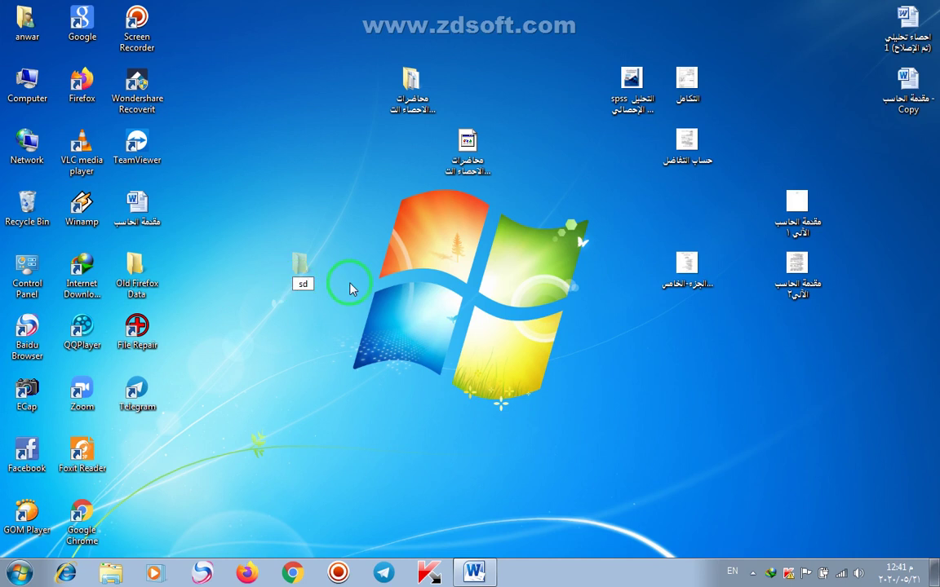
pyautogui.click(310, 274)
pyautogui.click(283, 316)
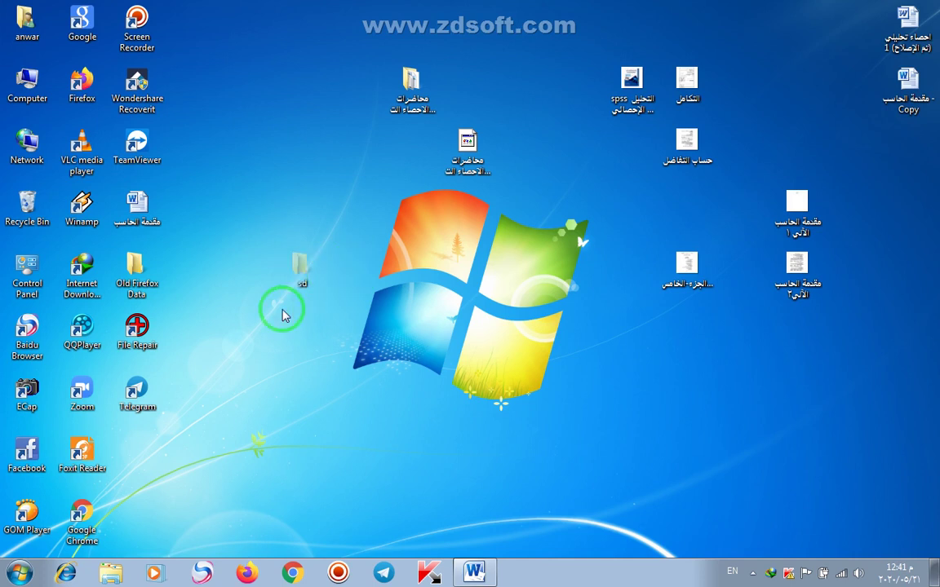
# Step: Examine the general properties of the "sd" folder, including its type, location, size and attributes
pyautogui.rightClick(302, 272)
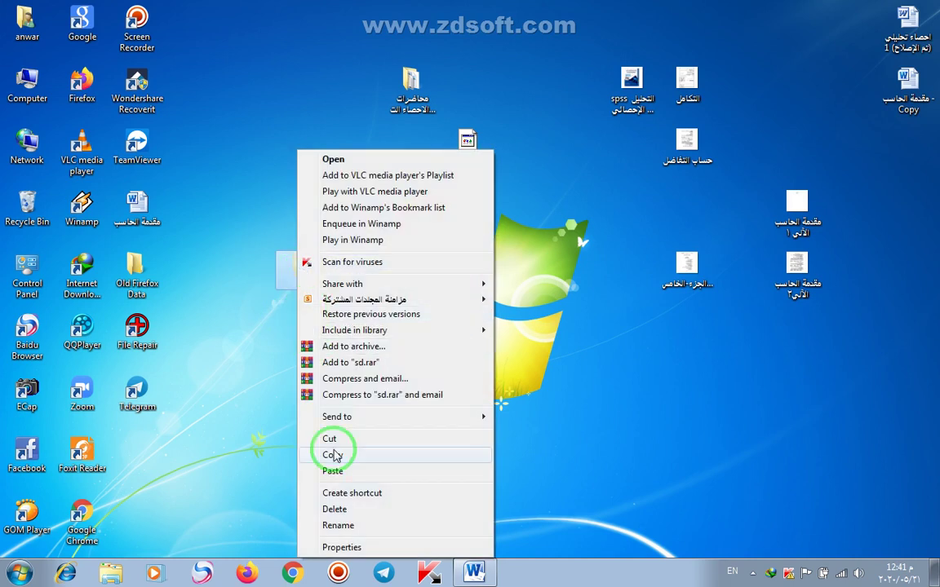
pyautogui.click(342, 547)
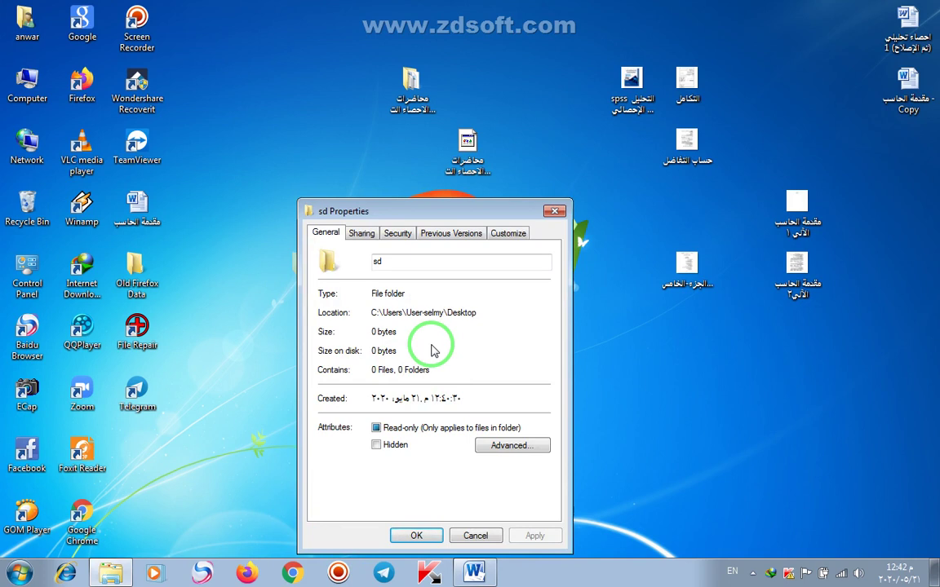
pyautogui.click(554, 215)
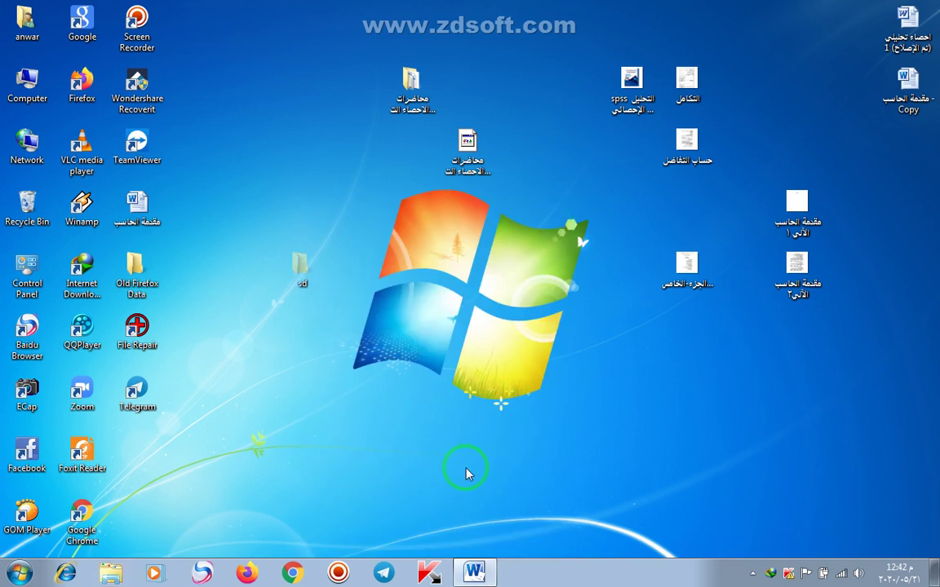
# Step: Return to the Word document, highlight the section 2.5 heading and read on to the renaming and multiple-file selection topics on page 52
pyautogui.click(476, 568)
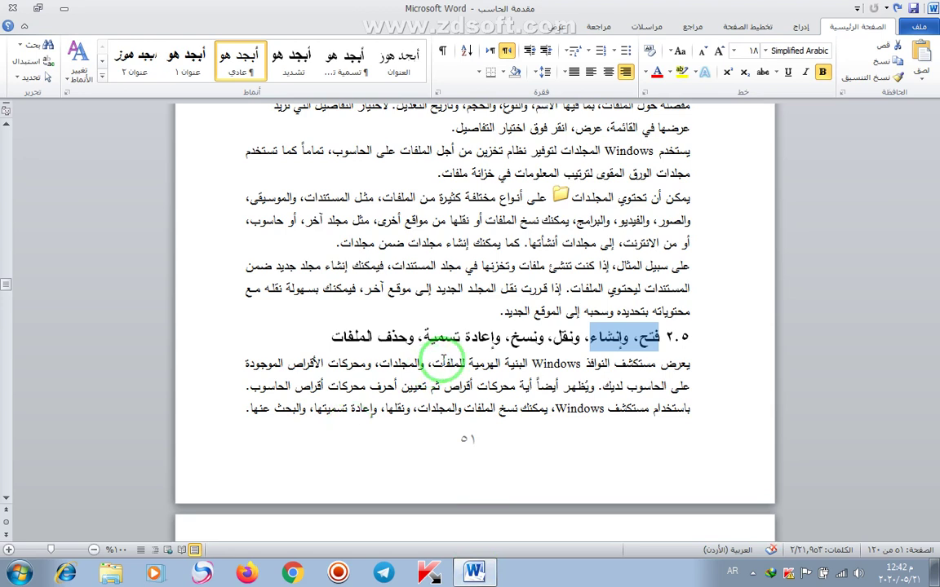
pyautogui.tripleClick(457, 338)
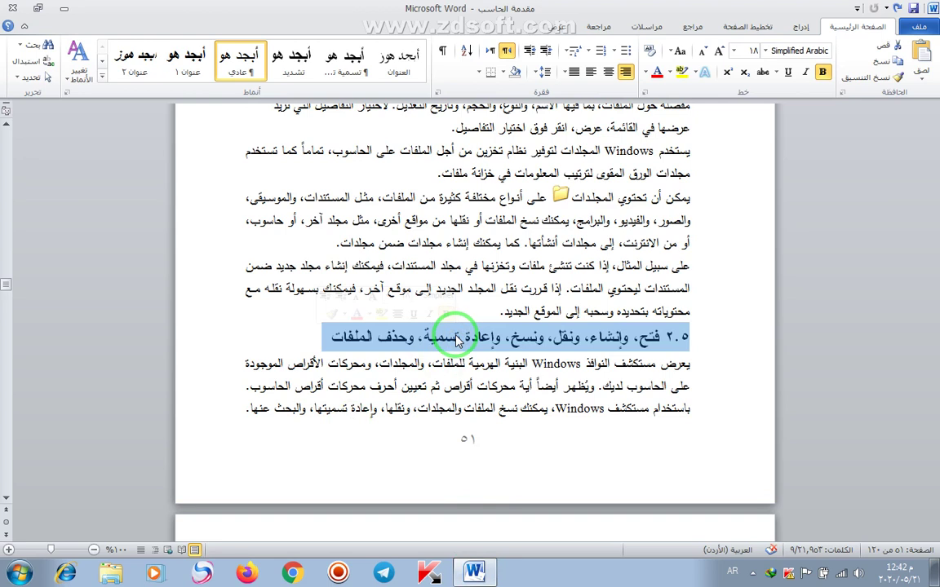
pyautogui.scroll(-10, 455, 341)
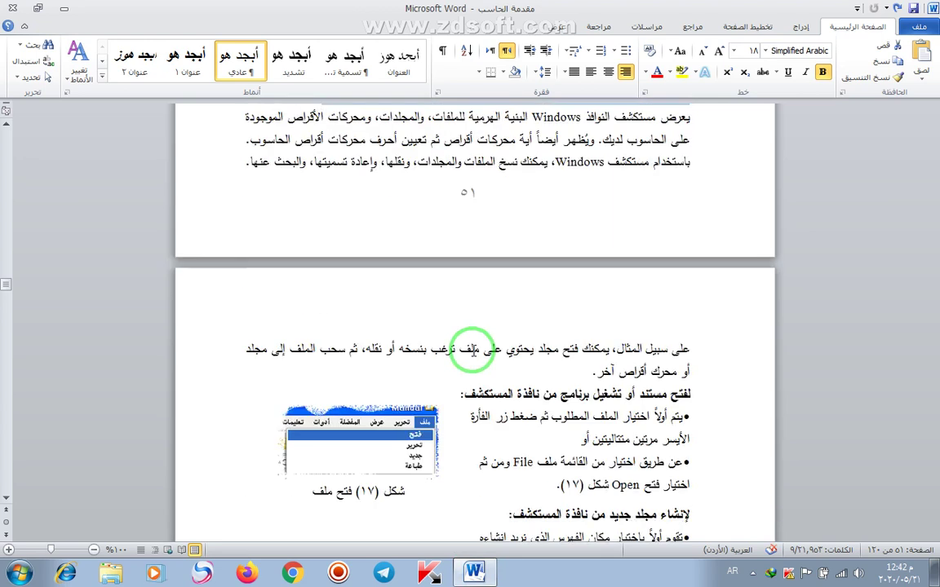
pyautogui.scroll(-7, 476, 351)
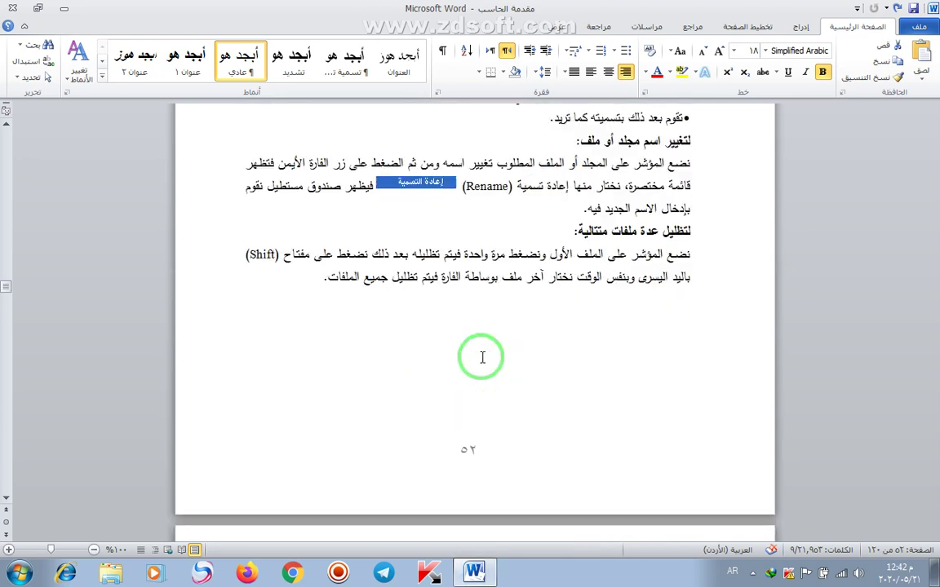
# Step: Review section 2.5 on pages 51 and 52, covering opening files, creating folders, renaming and selecting consecutive files, and clear the heading's selection
pyautogui.scroll(-7, 482, 357)
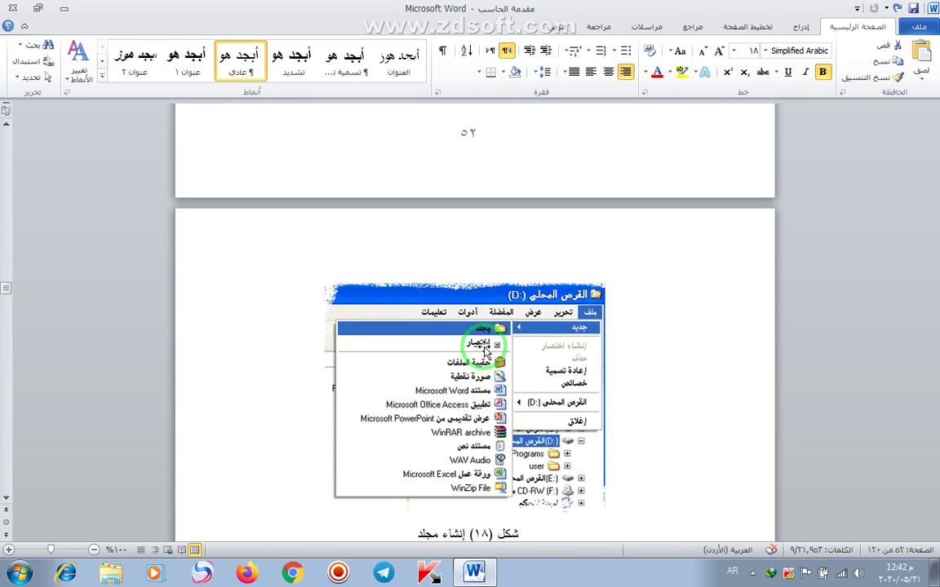
pyautogui.scroll(6, 485, 347)
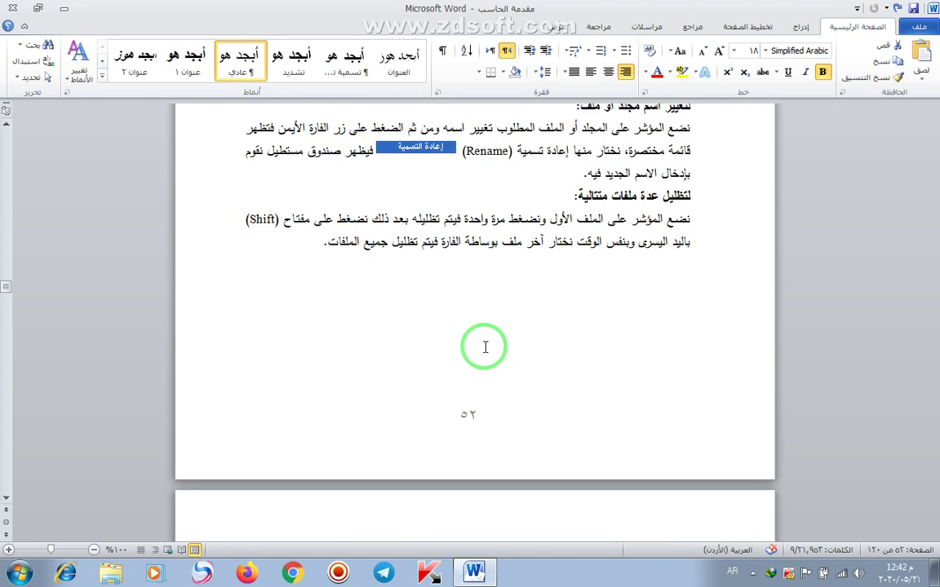
pyautogui.scroll(3, 485, 348)
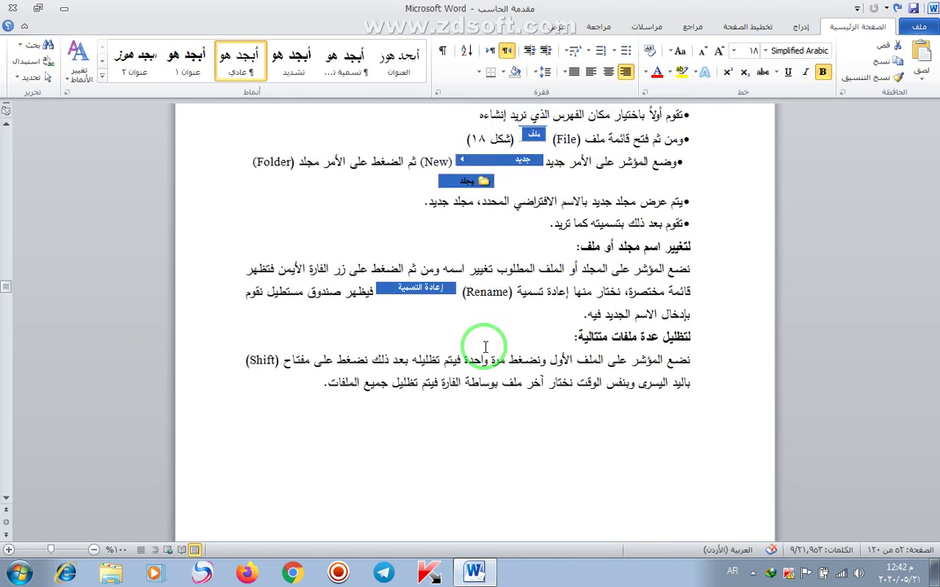
pyautogui.scroll(3, 484, 347)
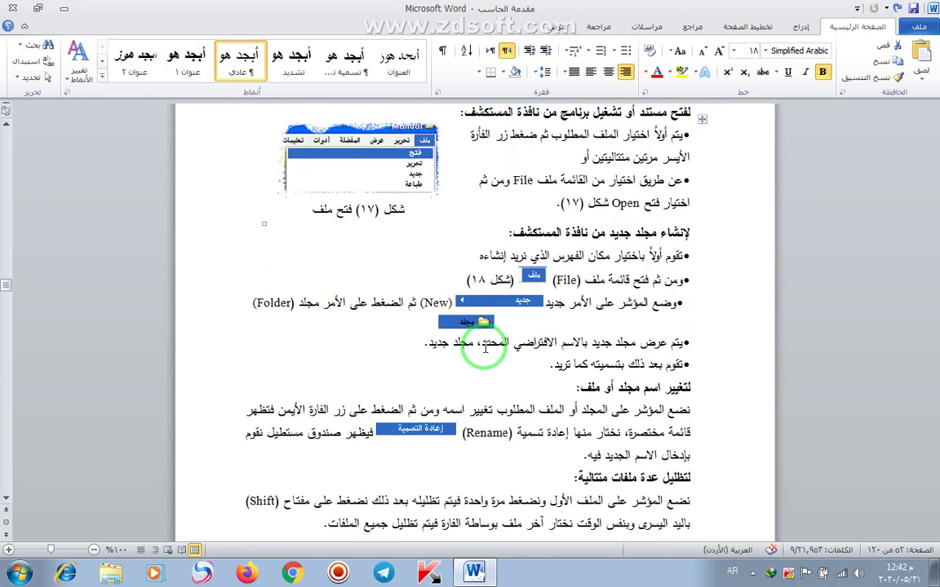
pyautogui.scroll(3, 484, 348)
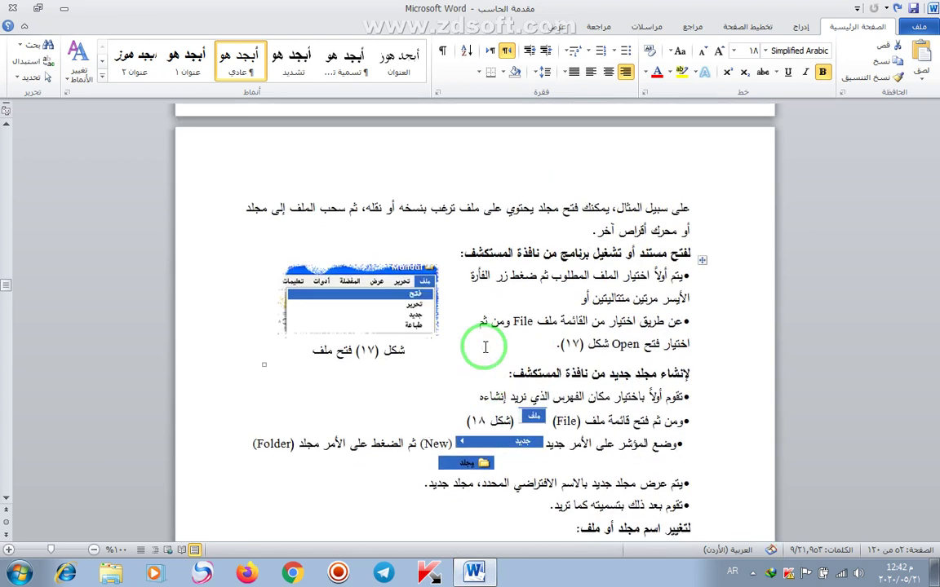
pyautogui.scroll(2, 484, 348)
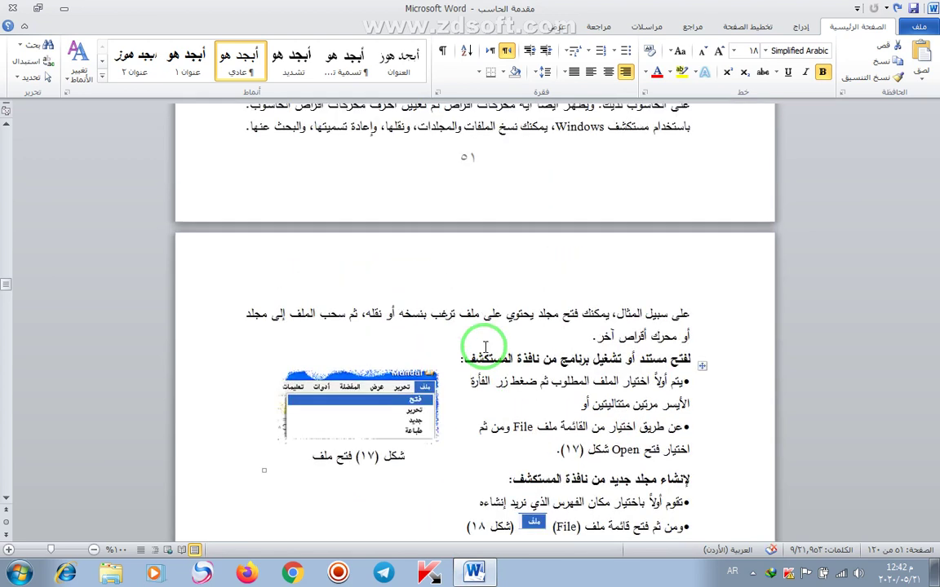
pyautogui.scroll(3, 484, 347)
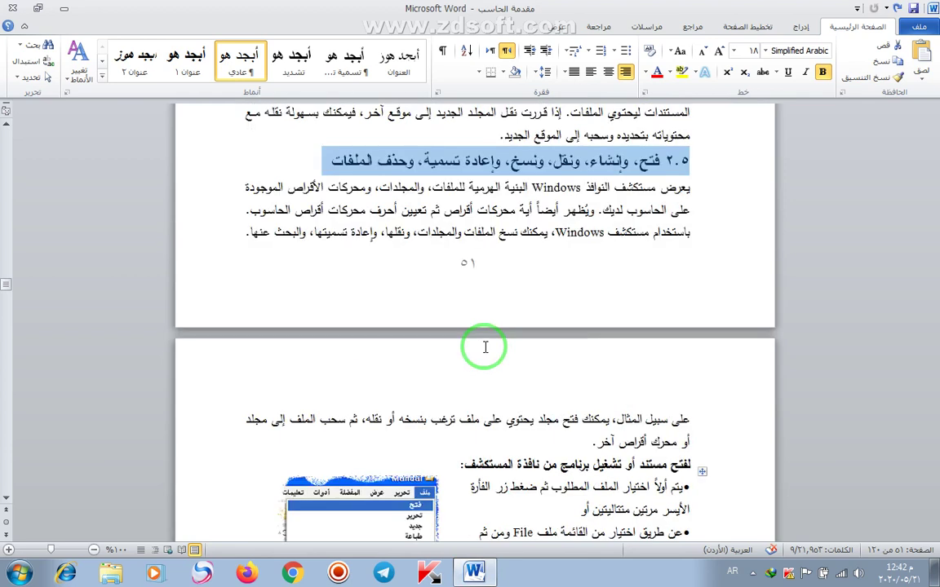
pyautogui.scroll(-5, 484, 351)
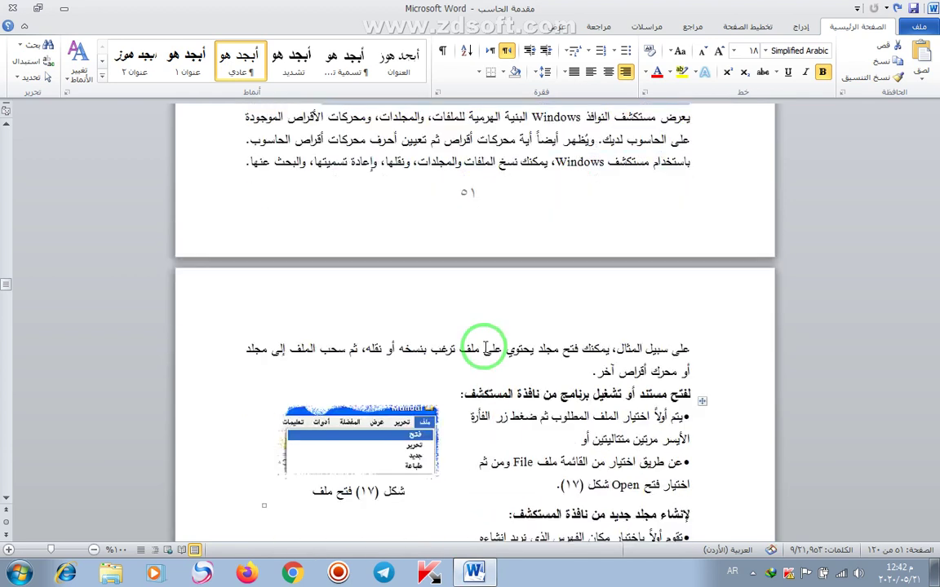
pyautogui.scroll(-3, 485, 347)
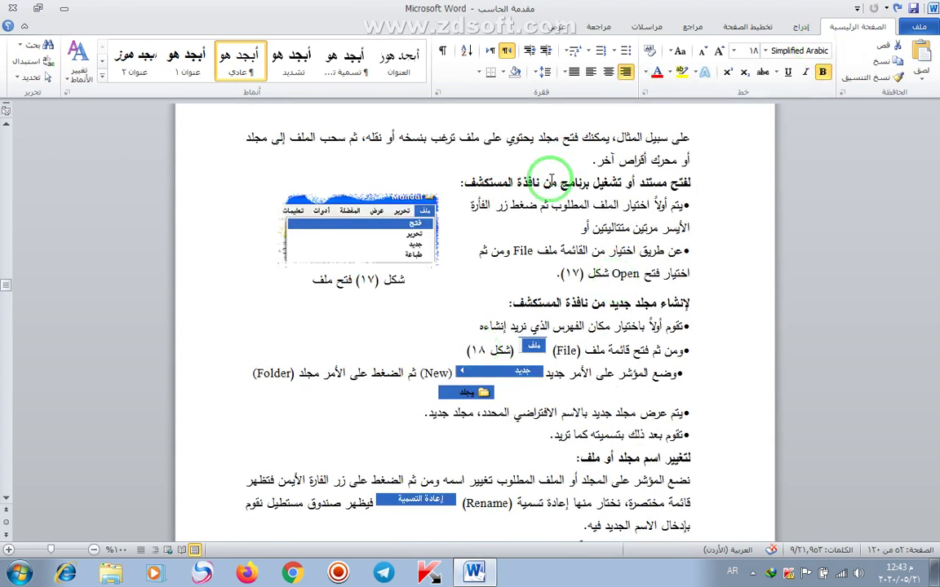
pyautogui.scroll(-4, 633, 303)
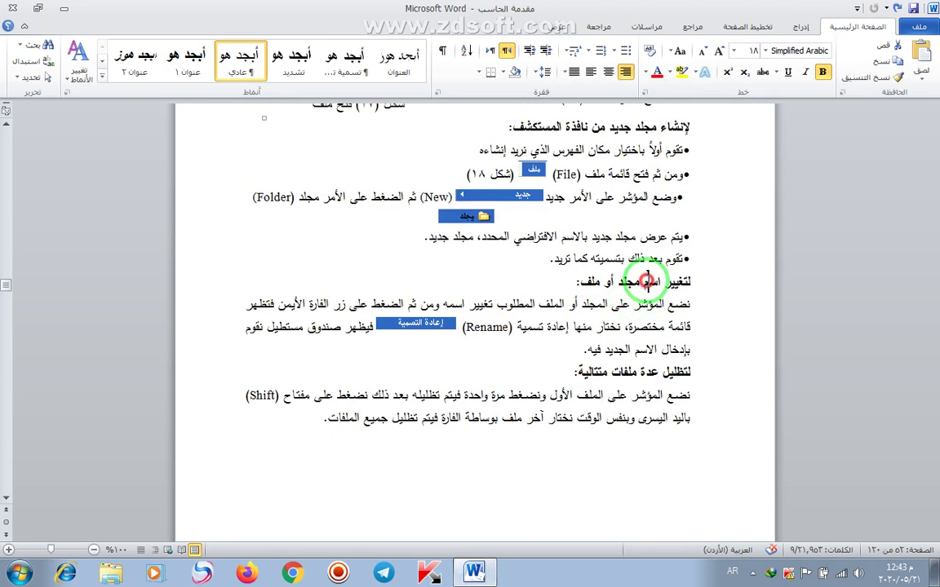
pyautogui.click(647, 280)
pyautogui.scroll(-1, 649, 280)
pyautogui.scroll(-2, 647, 280)
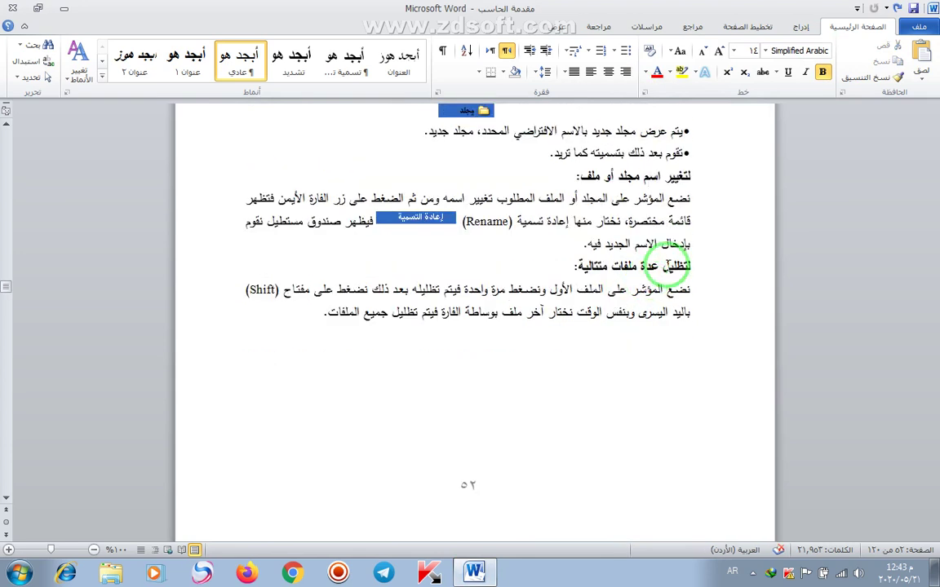
# Step: Read pages 53 and 54 on selecting scattered files, copying, moving, deleting and printing files, and copying and formatting floppy disks
pyautogui.scroll(-3, 667, 267)
pyautogui.scroll(-5, 664, 266)
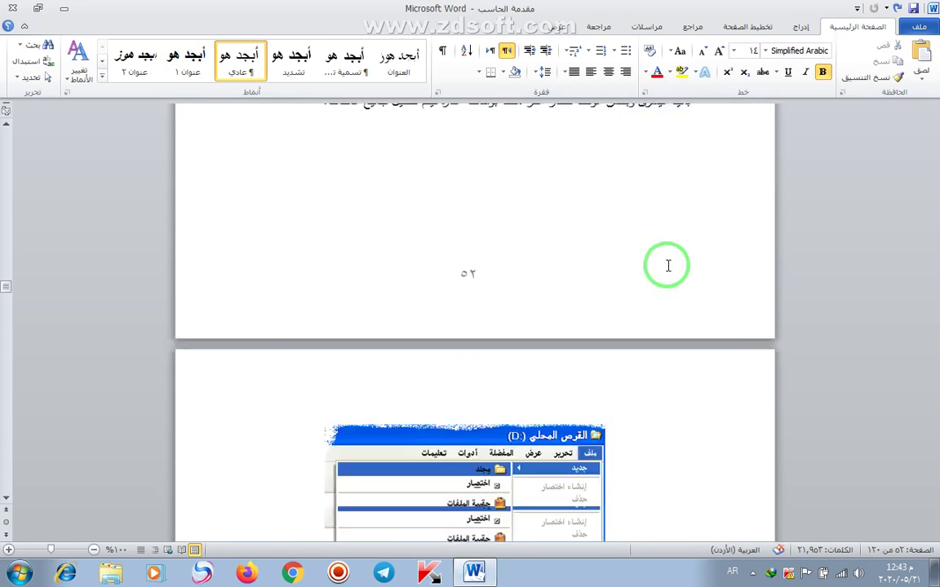
pyautogui.scroll(-7, 666, 269)
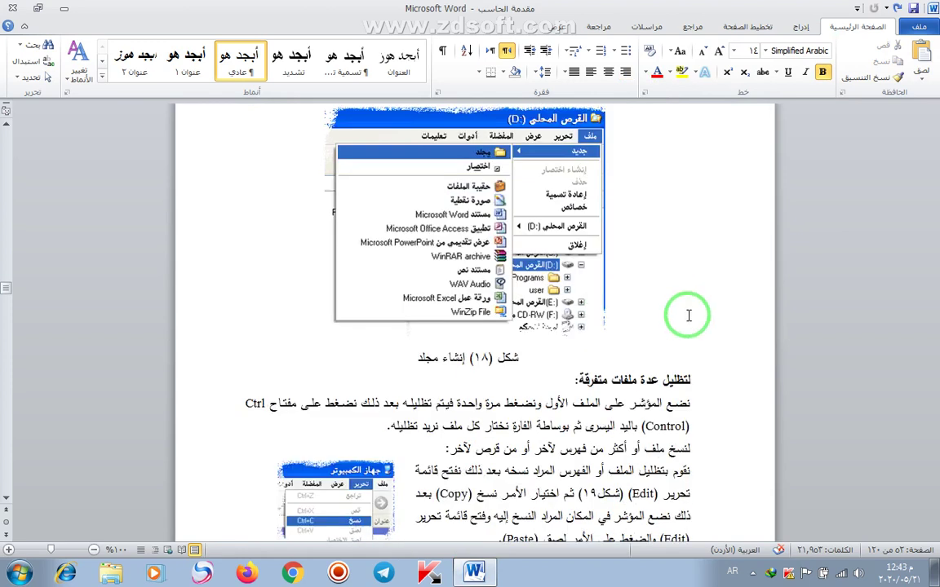
pyautogui.scroll(-4, 689, 314)
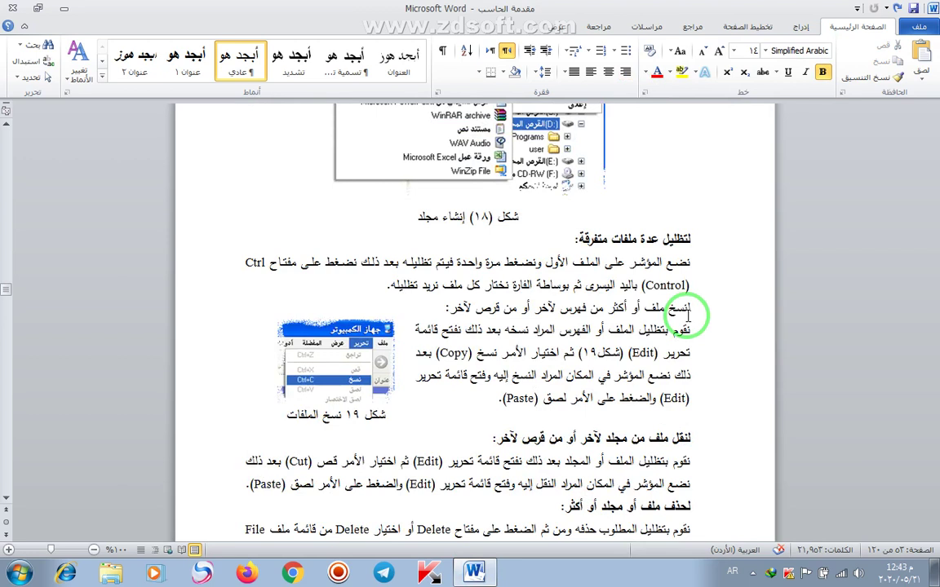
pyautogui.scroll(-12, 688, 317)
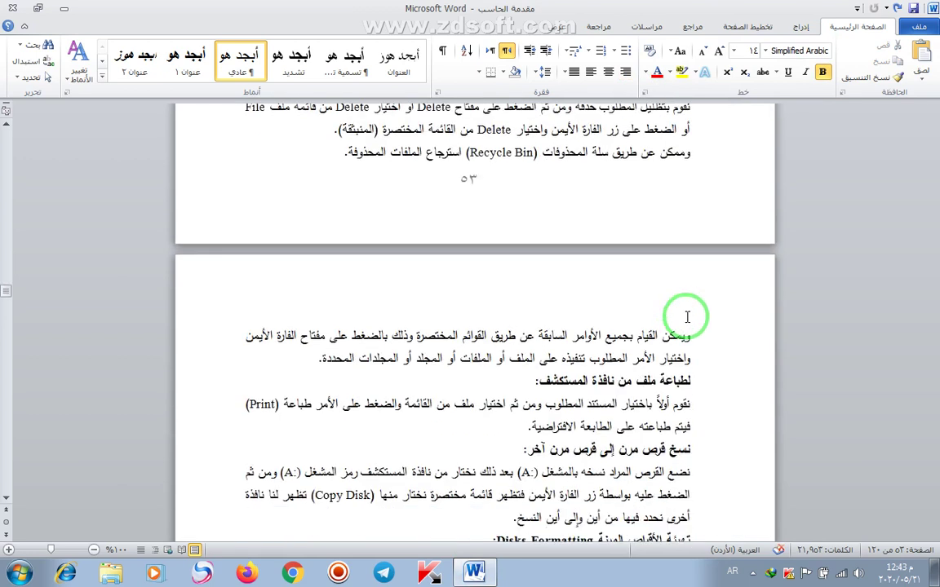
pyautogui.scroll(-3, 687, 317)
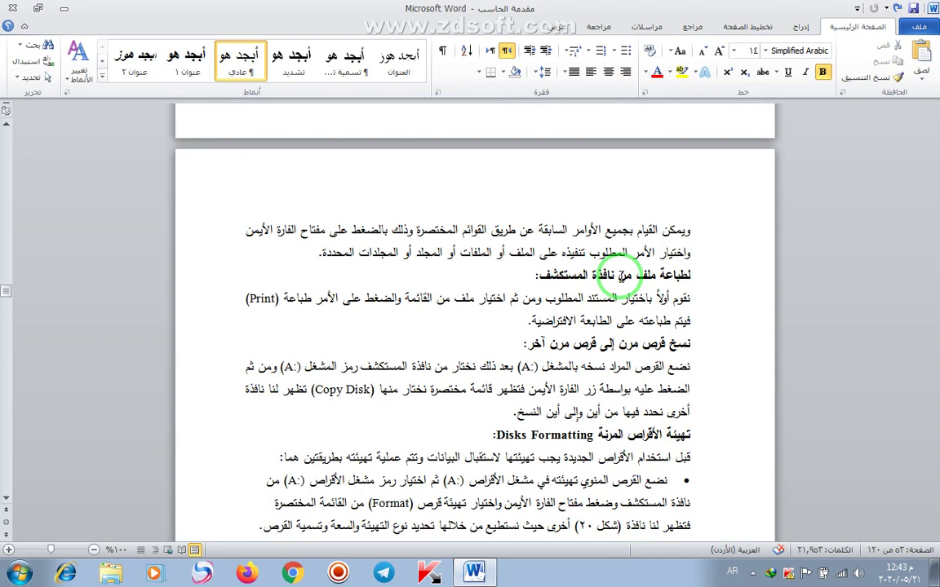
pyautogui.scroll(-2, 620, 277)
pyautogui.scroll(-3, 604, 279)
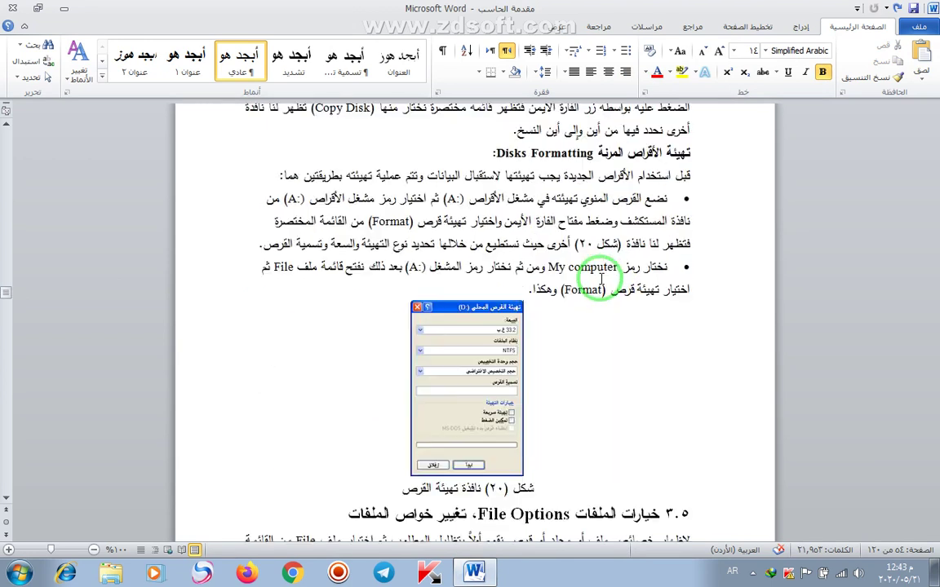